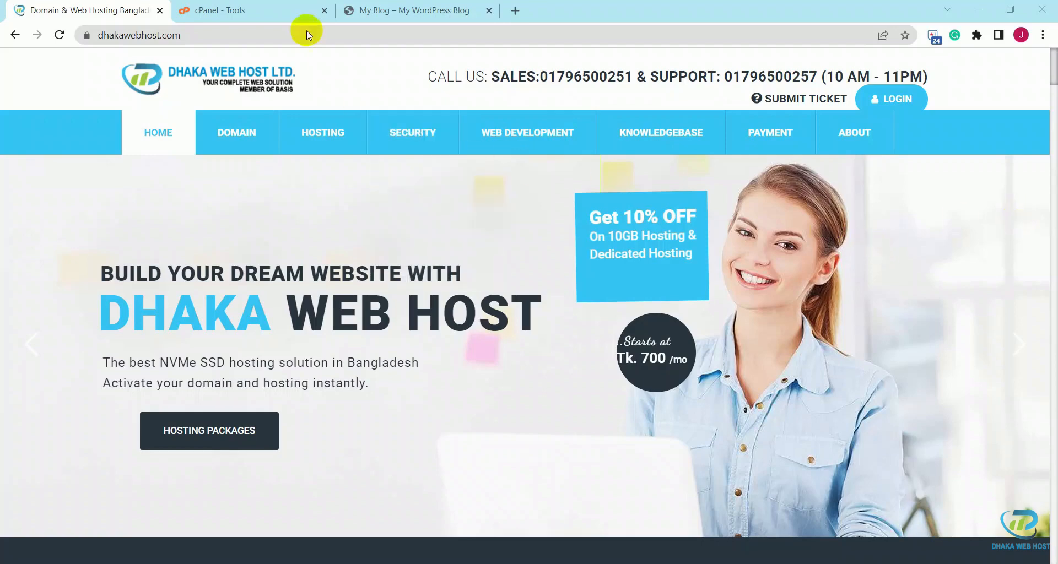
Step: Open the SSL/TLS Status page from cPanel's Security tools in a new browser tab and switch to it
{"action": "left_click", "coordinate": [285, 5]}
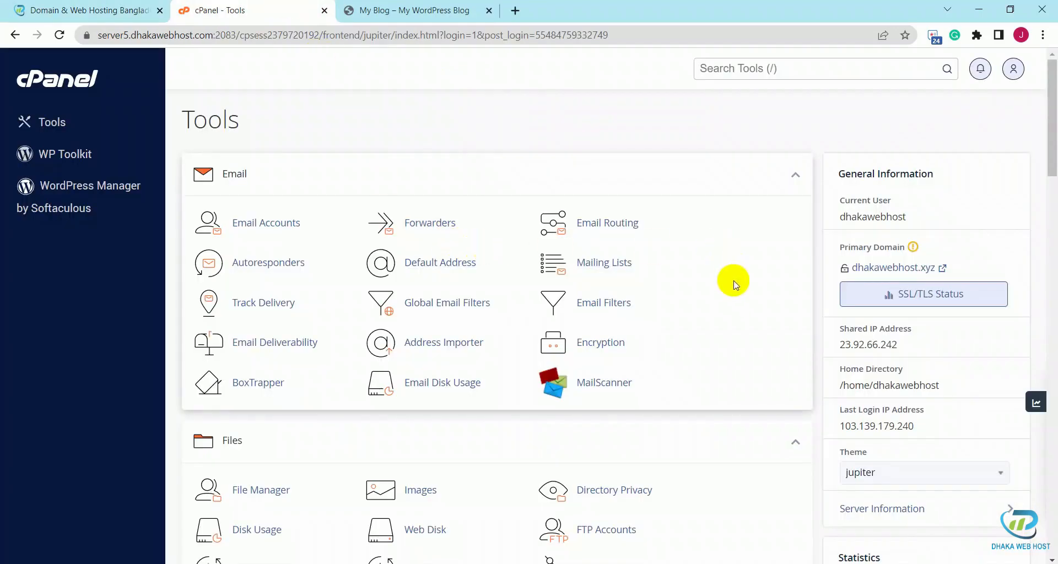
{"action": "scroll", "coordinate": [740, 284], "scroll_direction": "down", "scroll_amount": 14}
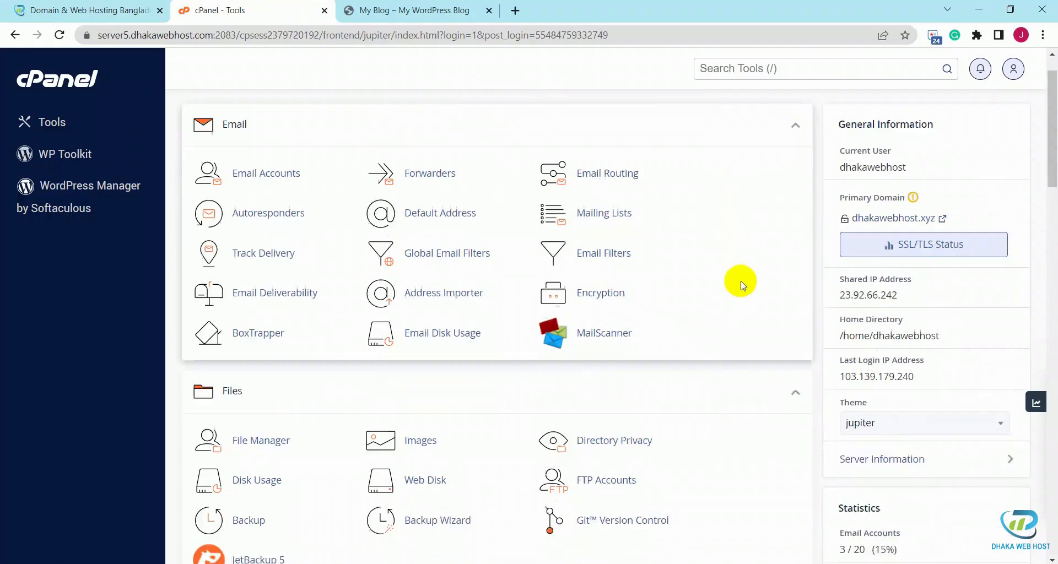
{"action": "scroll", "coordinate": [741, 285], "scroll_direction": "down", "scroll_amount": 6}
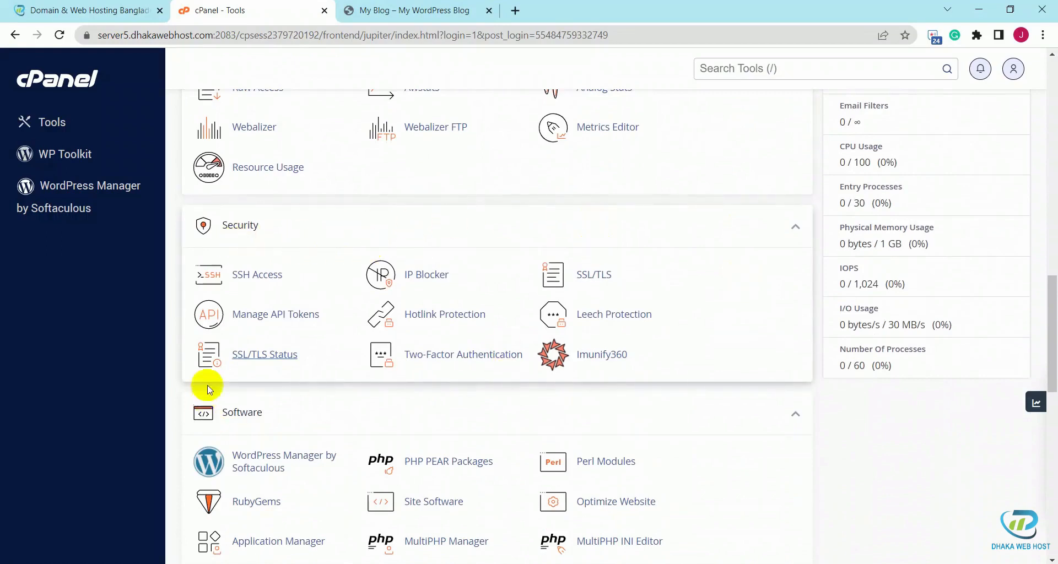
{"action": "right_click", "coordinate": [268, 358]}
{"action": "left_click", "coordinate": [311, 365]}
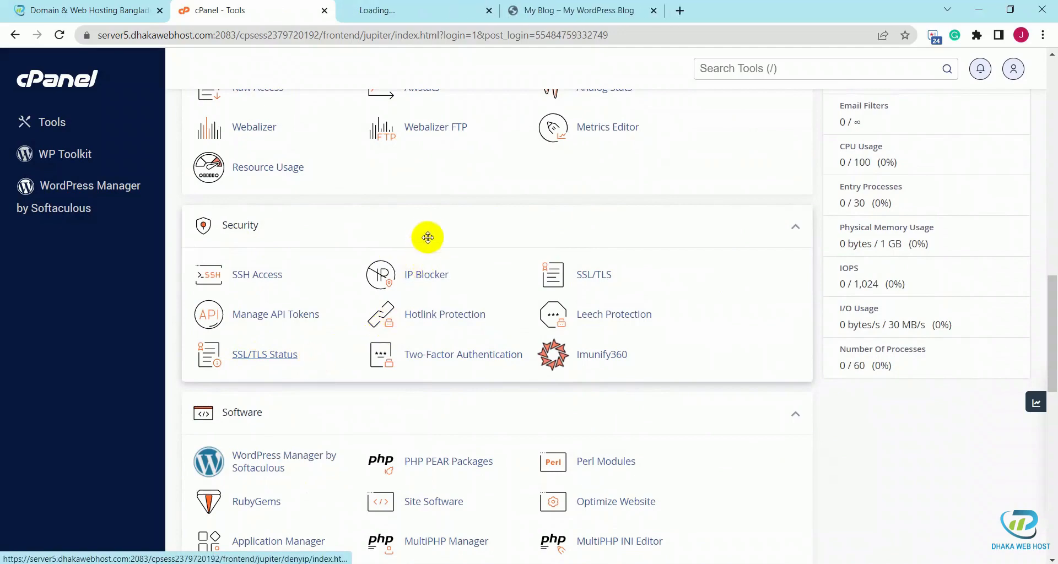
{"action": "left_click", "coordinate": [435, 10]}
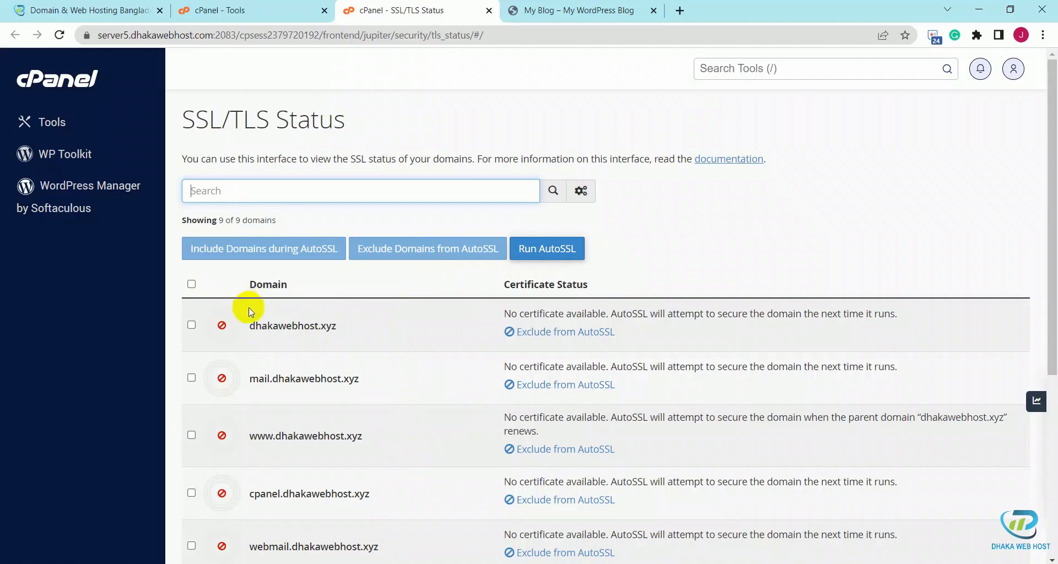
Step: Run AutoSSL with all listed domains selected and review the certificate status of each domain
{"action": "left_click", "coordinate": [191, 284]}
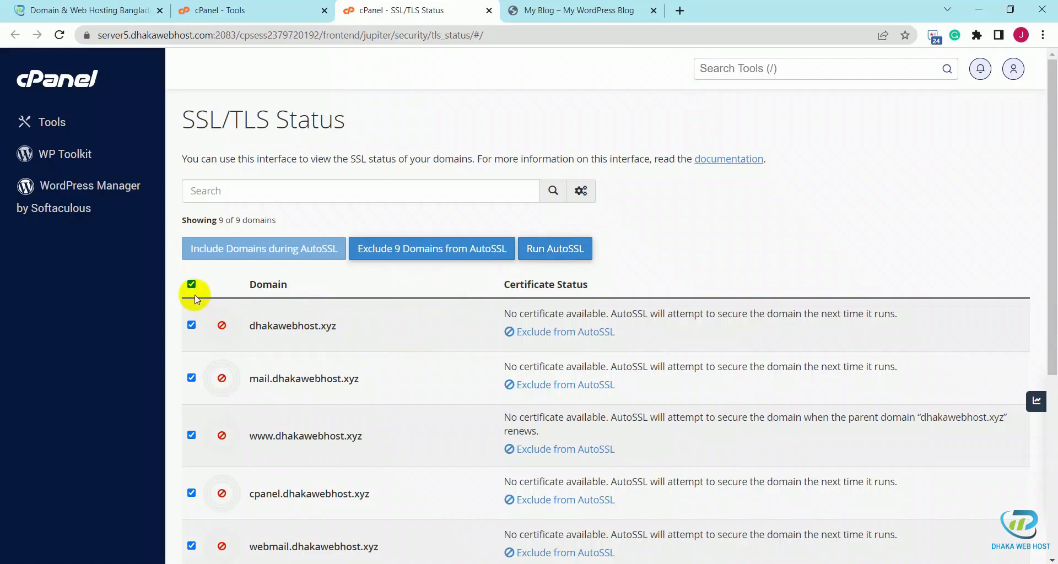
{"action": "left_click", "coordinate": [557, 251]}
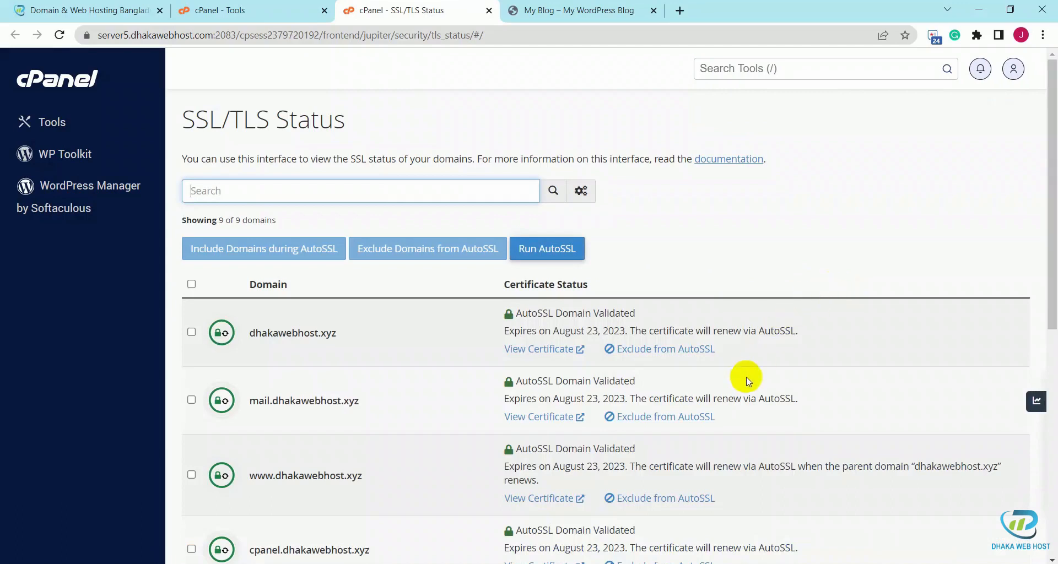
{"action": "scroll", "coordinate": [747, 379], "scroll_direction": "down", "scroll_amount": 2}
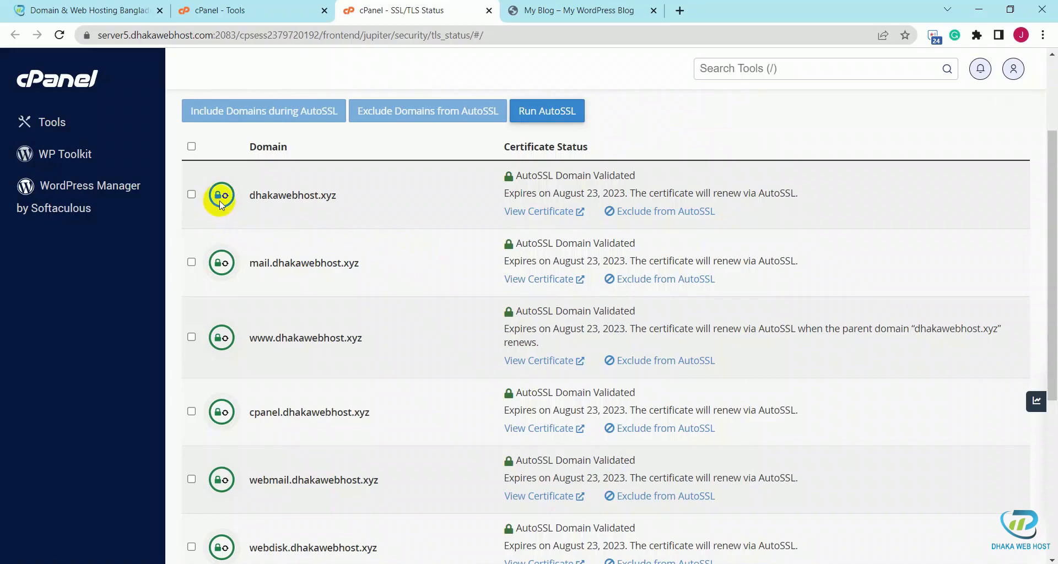
{"action": "mouse_move", "coordinate": [221, 205]}
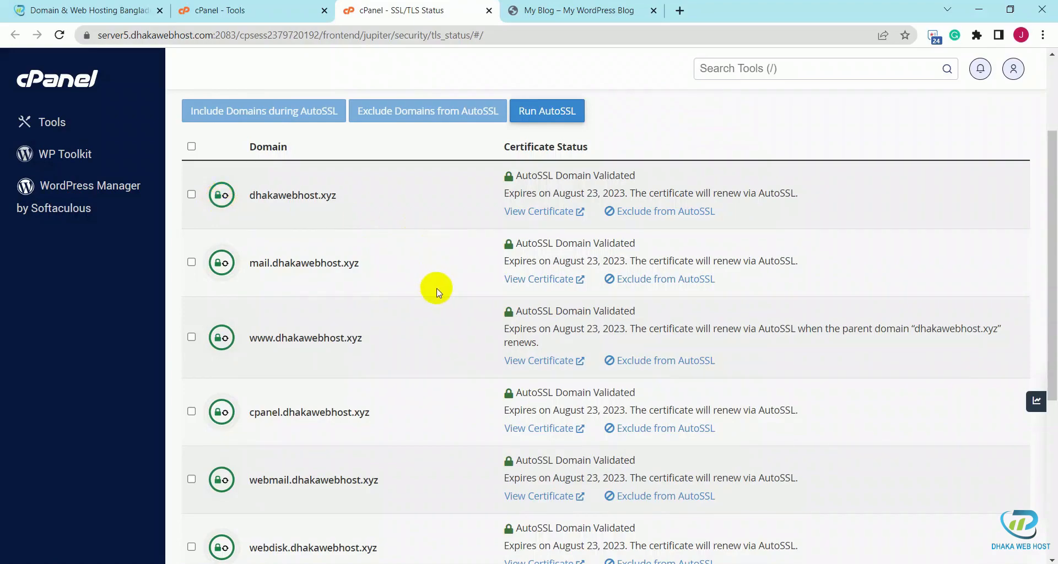
{"action": "scroll", "coordinate": [437, 292], "scroll_direction": "down", "scroll_amount": 5}
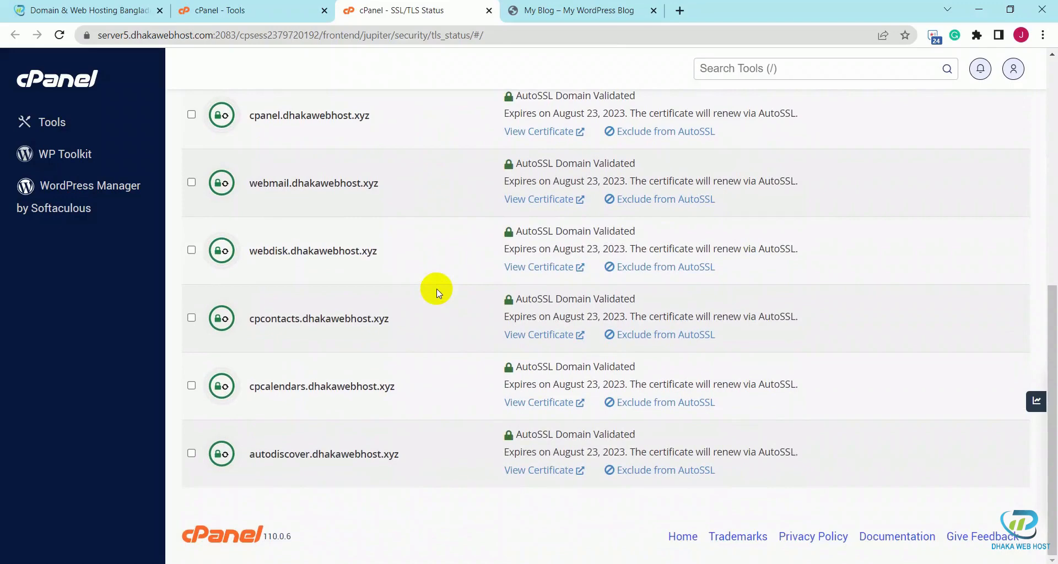
{"action": "scroll", "coordinate": [436, 292], "scroll_direction": "up", "scroll_amount": 8}
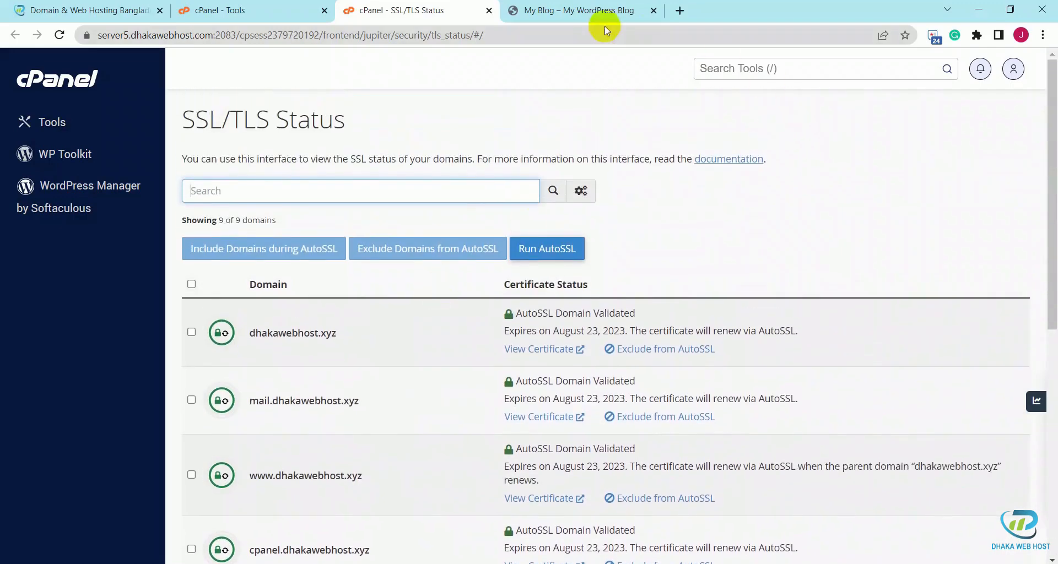
Step: Reload the dhakawebhost.xyz blog to check its connection security, and return to the SSL/TLS Status page
{"action": "left_click", "coordinate": [600, 9]}
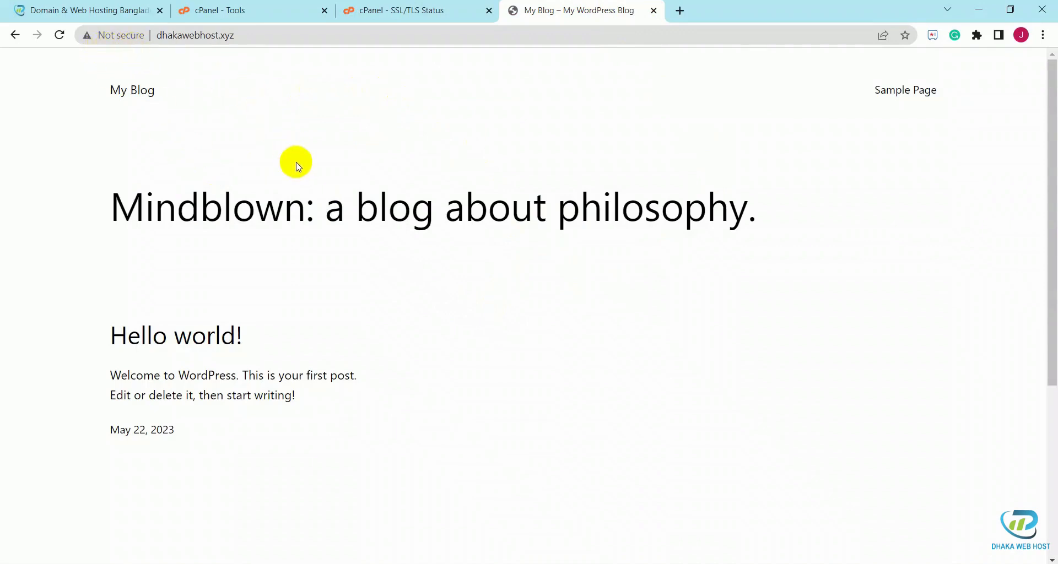
{"action": "key", "text": "F5"}
{"action": "left_click", "coordinate": [430, 18]}
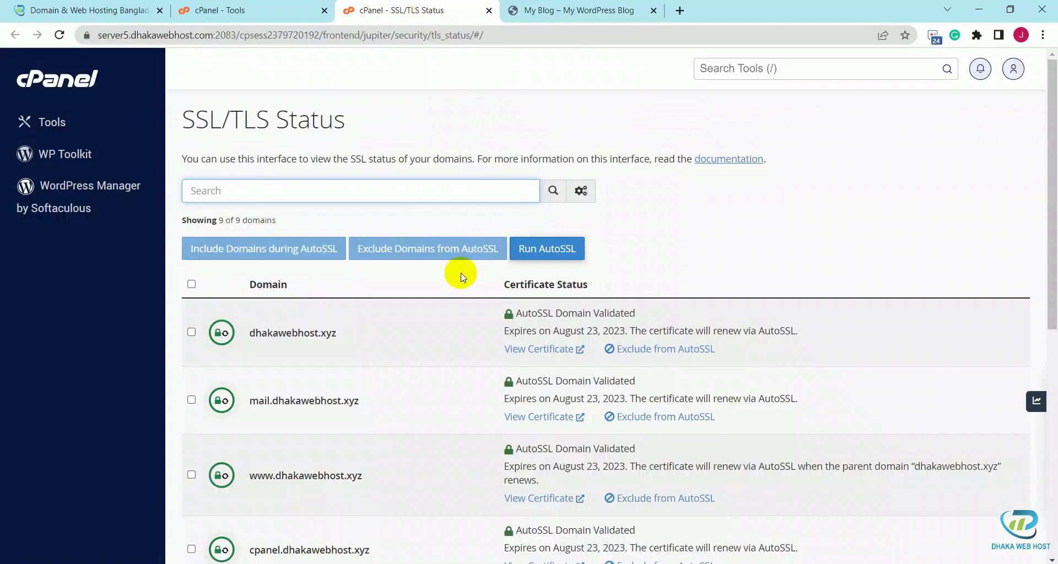
Step: Open cPanel's Domains page in a new tab and enable Force HTTPS Redirect for dhakawebhost.xyz
{"action": "left_click", "coordinate": [268, 17]}
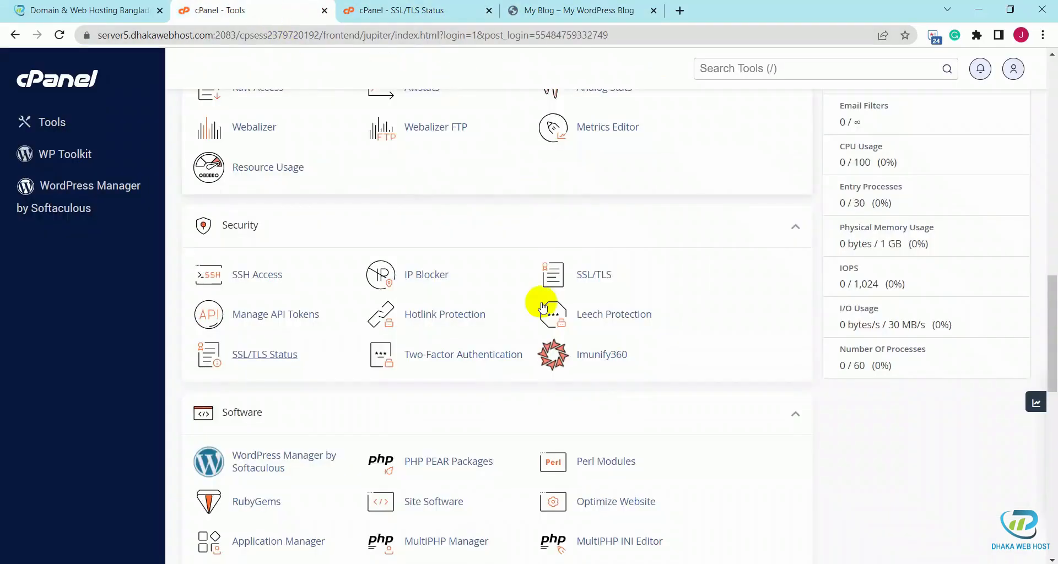
{"action": "scroll", "coordinate": [760, 438], "scroll_direction": "up", "scroll_amount": 6}
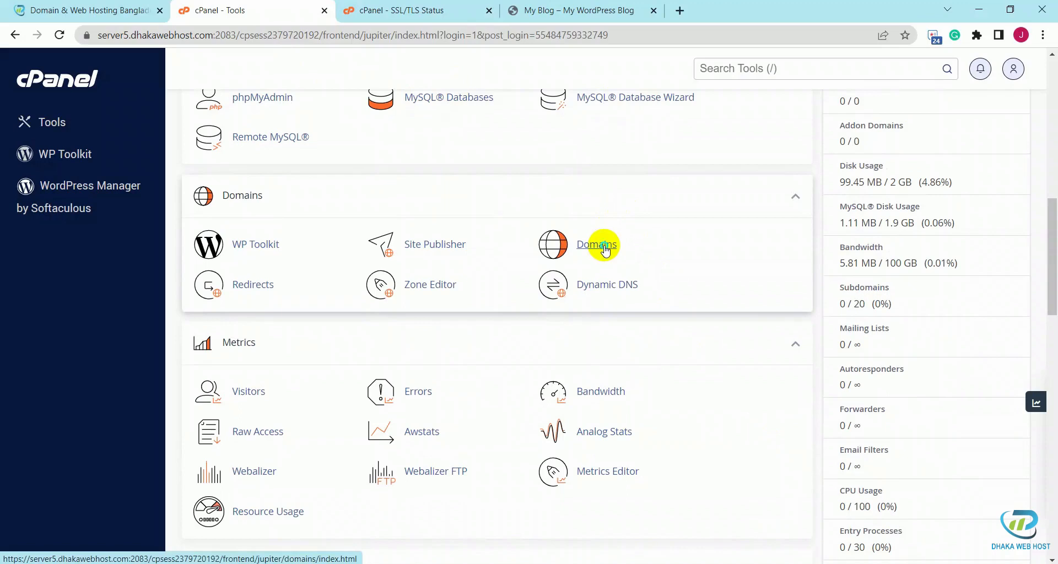
{"action": "right_click", "coordinate": [605, 248]}
{"action": "left_click", "coordinate": [634, 254]}
{"action": "left_click", "coordinate": [363, 10]}
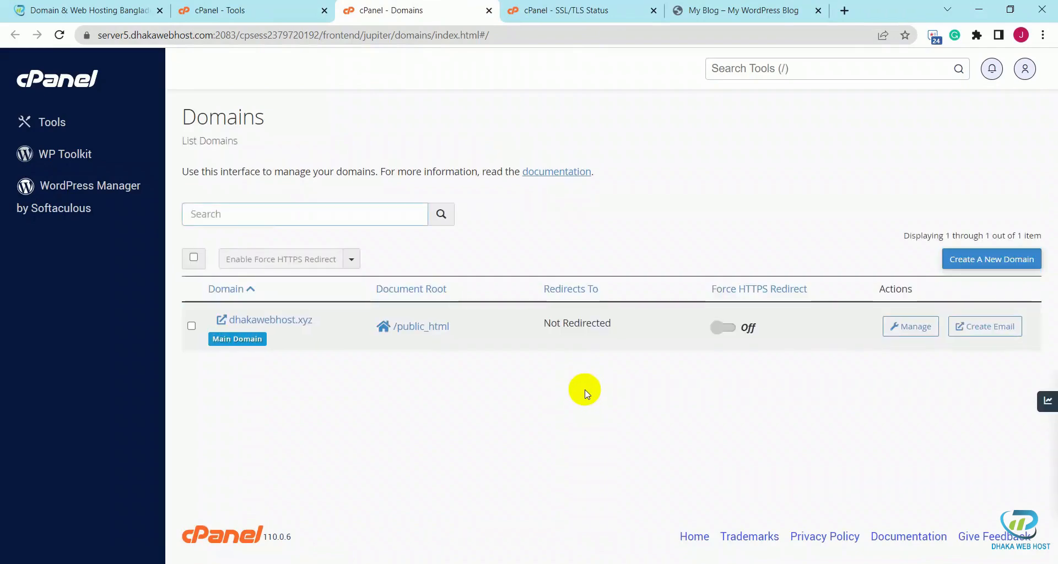
{"action": "left_click", "coordinate": [728, 329]}
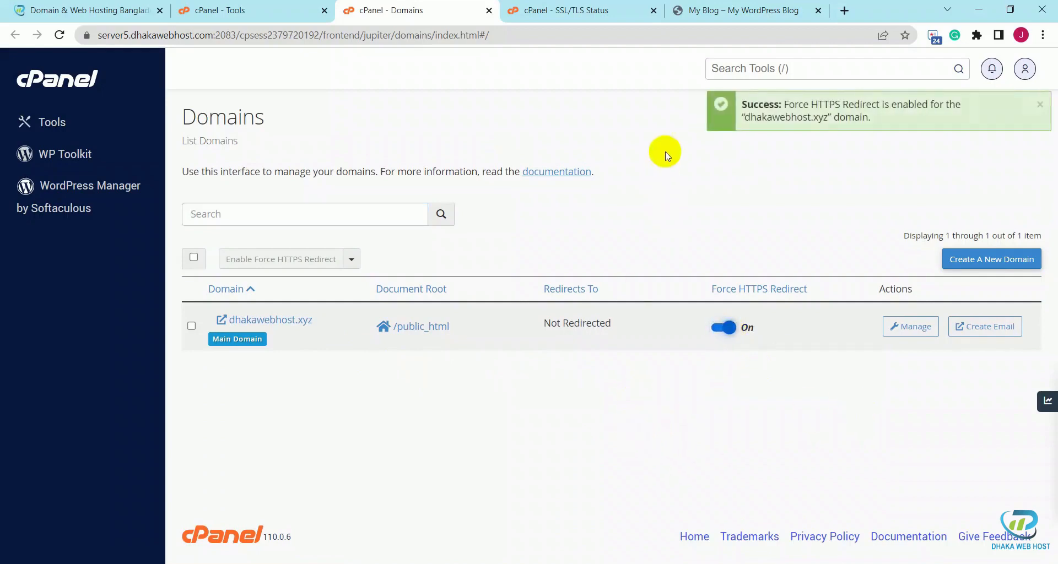
Step: Reload the WordPress blog twice to check whether it redirects to HTTPS
{"action": "left_click", "coordinate": [736, 10]}
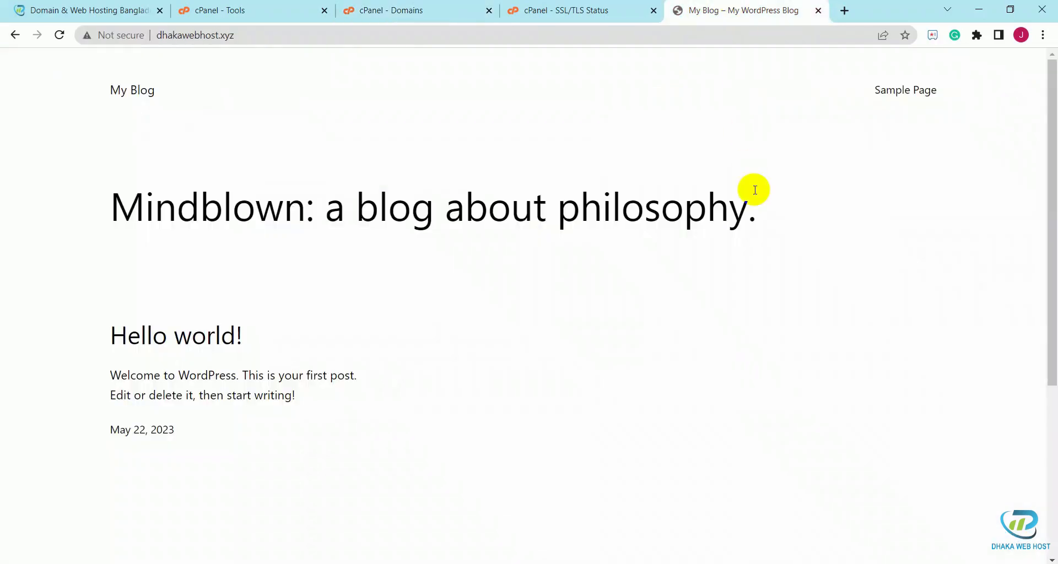
{"action": "key", "text": "F5"}
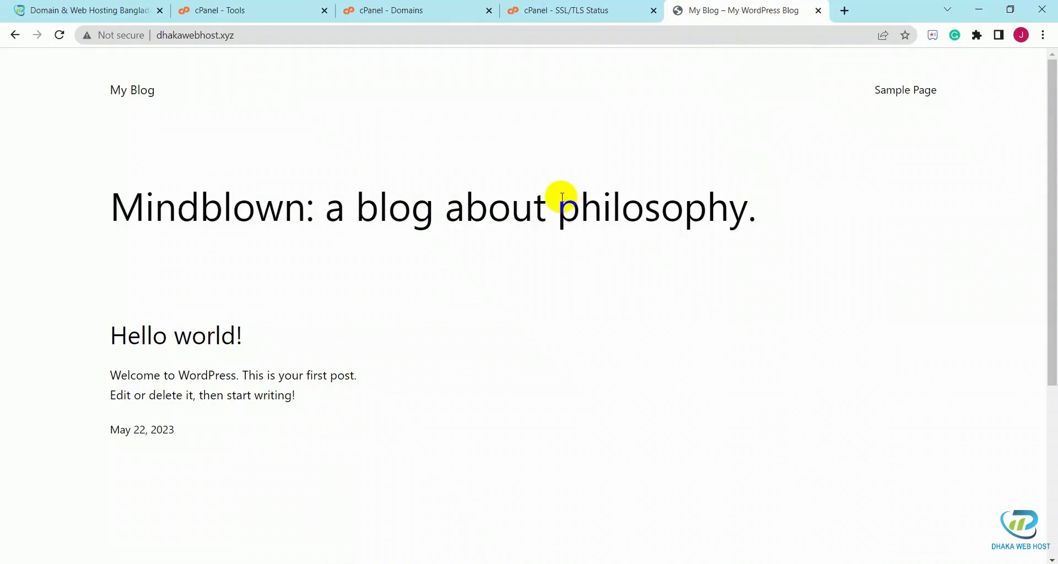
{"action": "key", "text": "F5"}
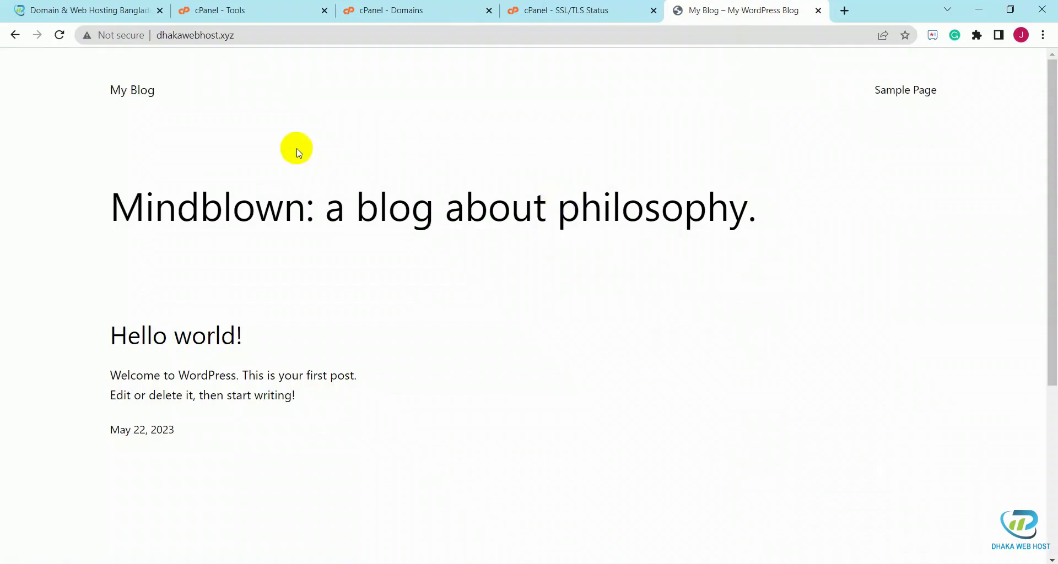
Step: Open cPanel's File Manager in a new tab and go into the public_html folder
{"action": "left_click", "coordinate": [280, 4]}
{"action": "scroll", "coordinate": [330, 361], "scroll_direction": "up", "scroll_amount": 3}
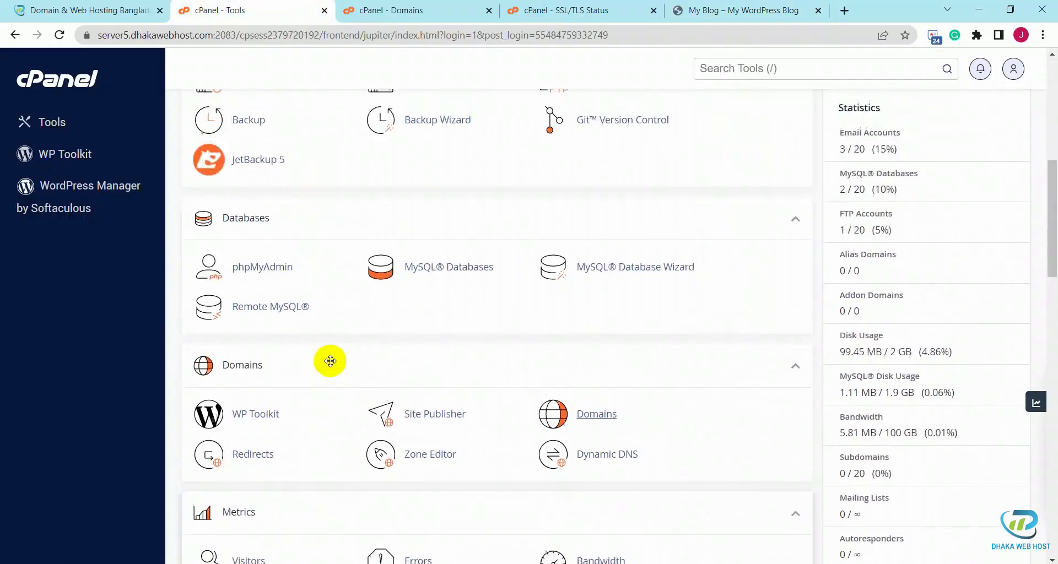
{"action": "scroll", "coordinate": [330, 361], "scroll_direction": "up", "scroll_amount": 4}
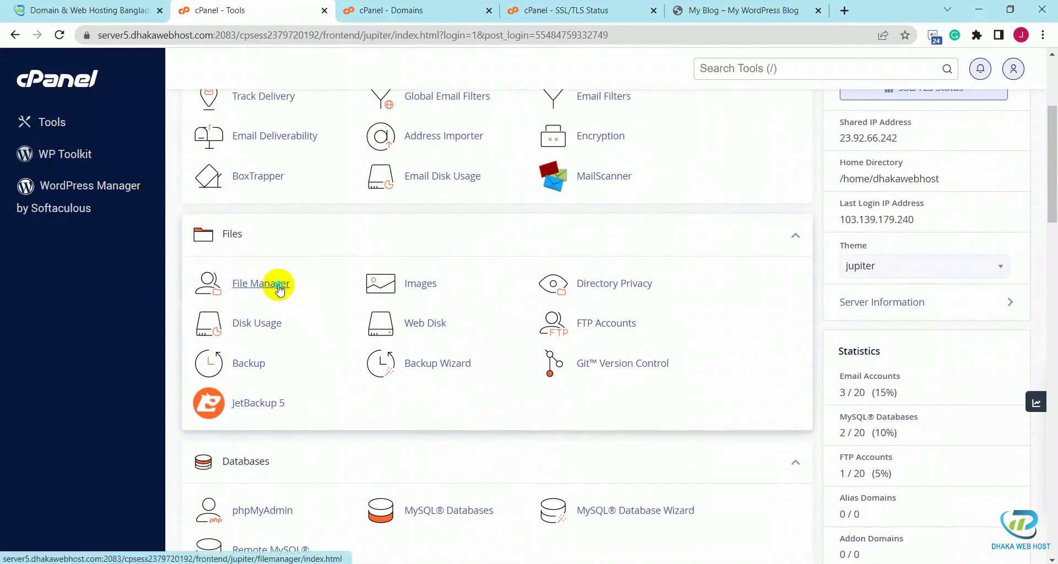
{"action": "right_click", "coordinate": [279, 286]}
{"action": "left_click", "coordinate": [320, 294]}
{"action": "left_click", "coordinate": [356, 10]}
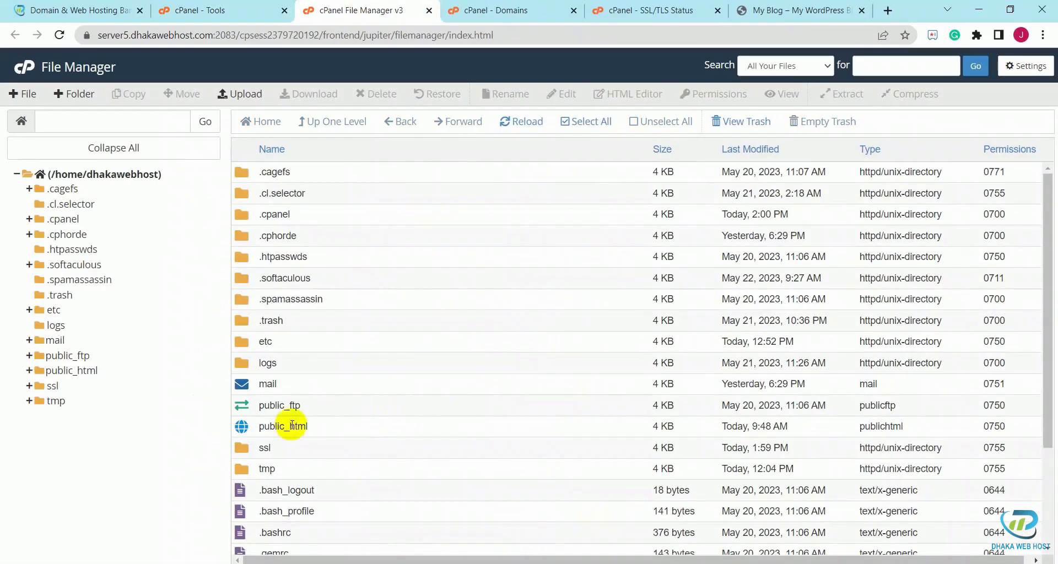
{"action": "double_click", "coordinate": [292, 426]}
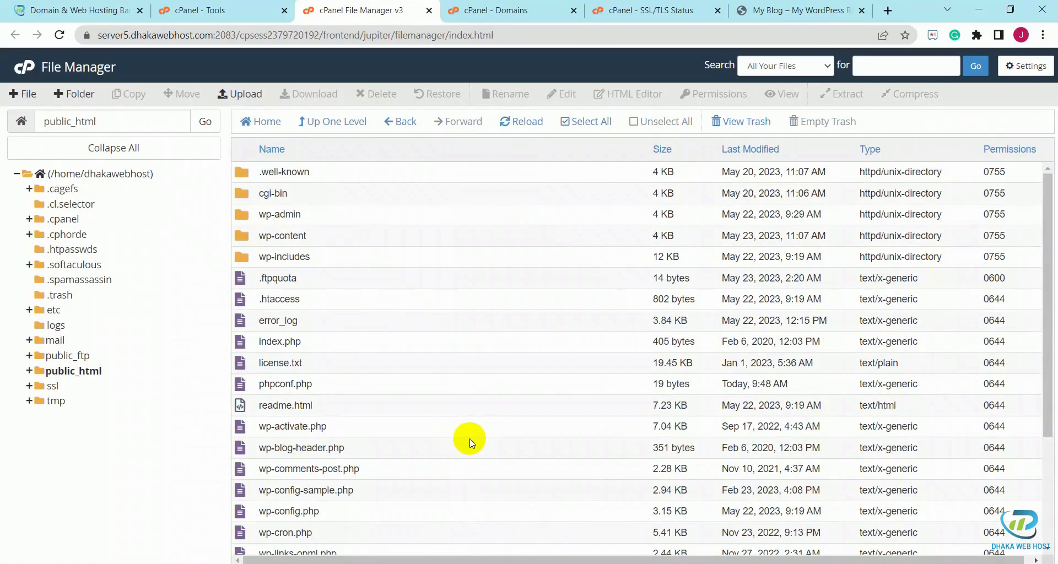
Step: Open the .htaccess file in public_html for editing
{"action": "right_click", "coordinate": [253, 300]}
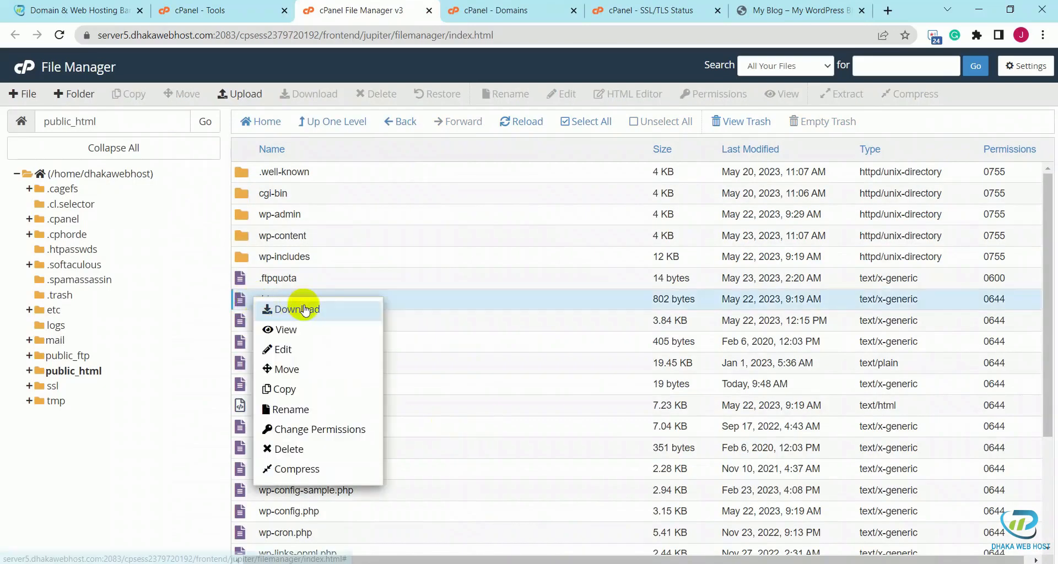
{"action": "left_click", "coordinate": [283, 349]}
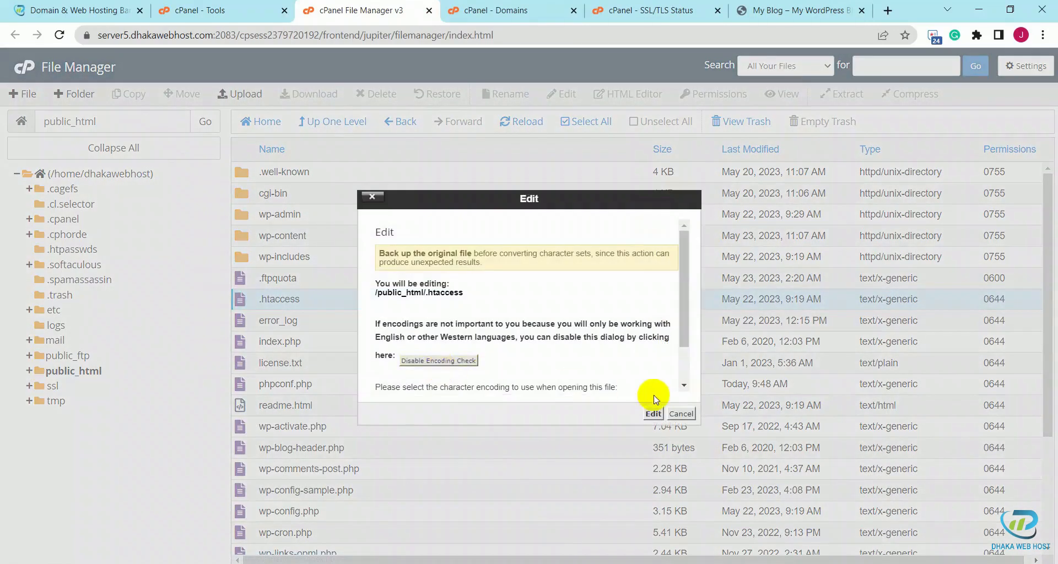
{"action": "left_click", "coordinate": [653, 413]}
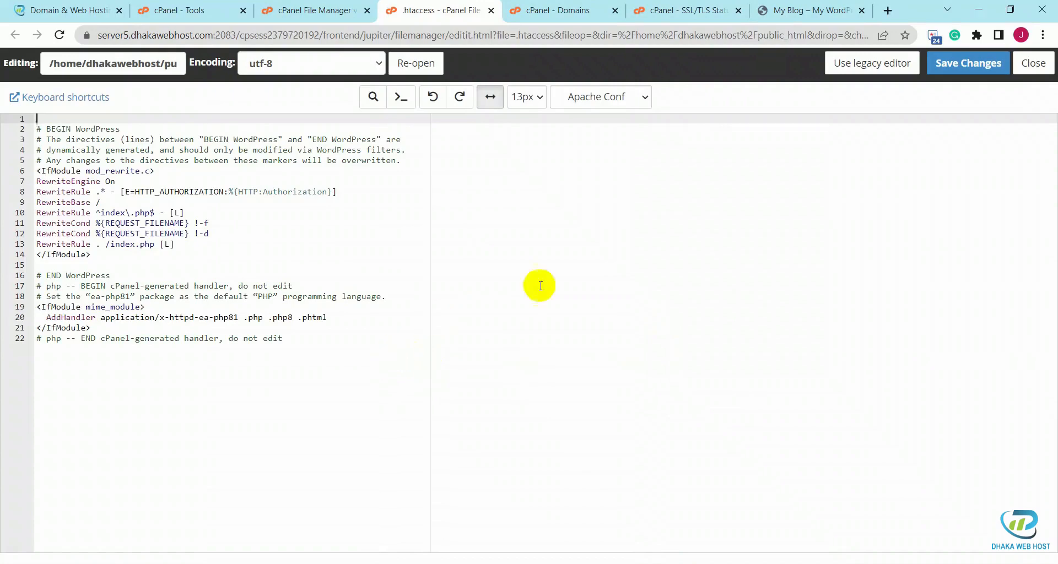
Step: Open the Dhaka Web Host knowledgebase's SSL article "htaccess code for SSL redirection" and copy its three rewrite lines
{"action": "left_click", "coordinate": [48, 7]}
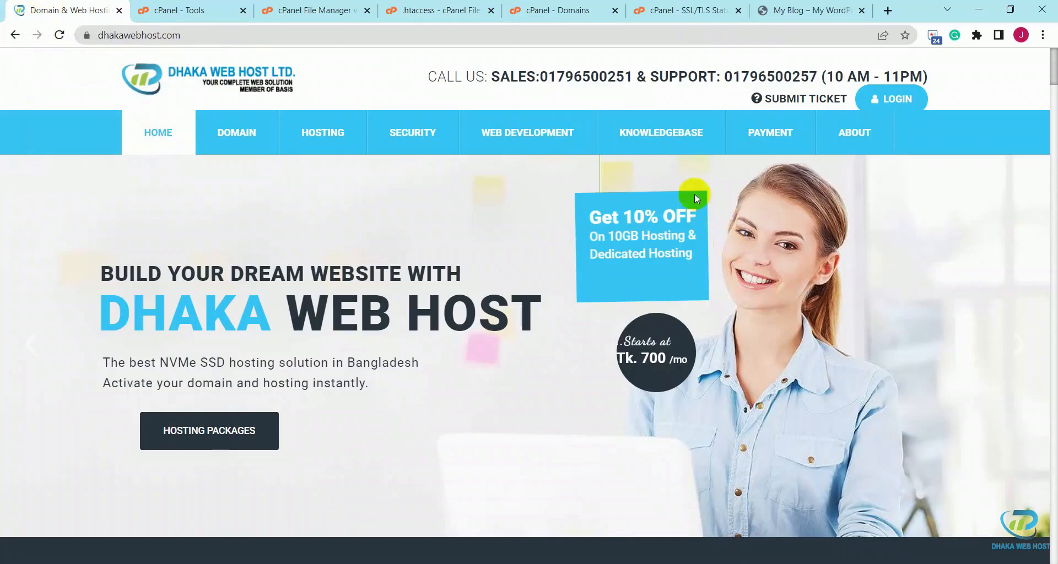
{"action": "left_click", "coordinate": [659, 141]}
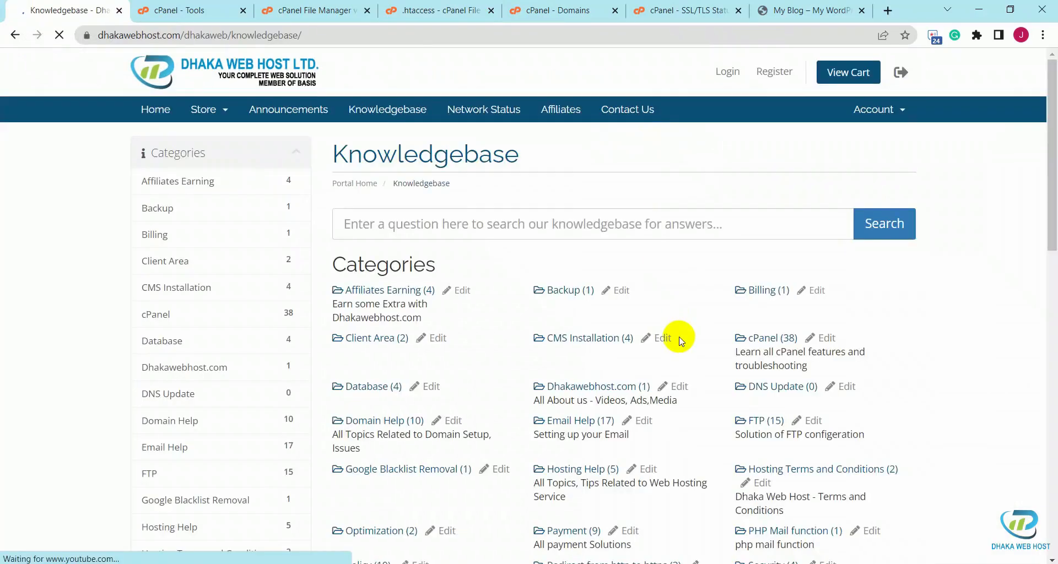
{"action": "scroll", "coordinate": [680, 342], "scroll_direction": "down", "scroll_amount": 8}
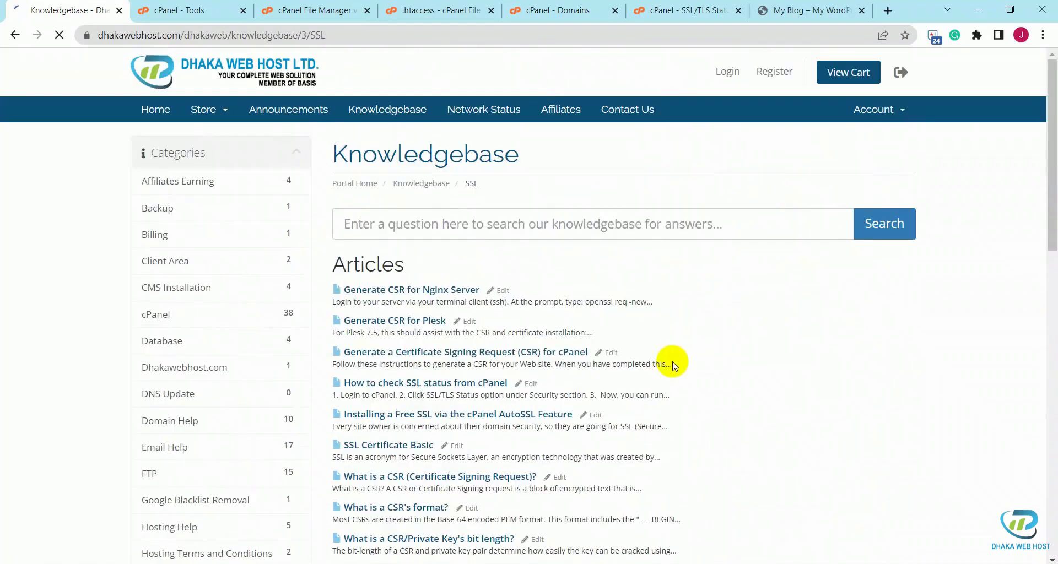
{"action": "scroll", "coordinate": [672, 361], "scroll_direction": "down", "scroll_amount": 4}
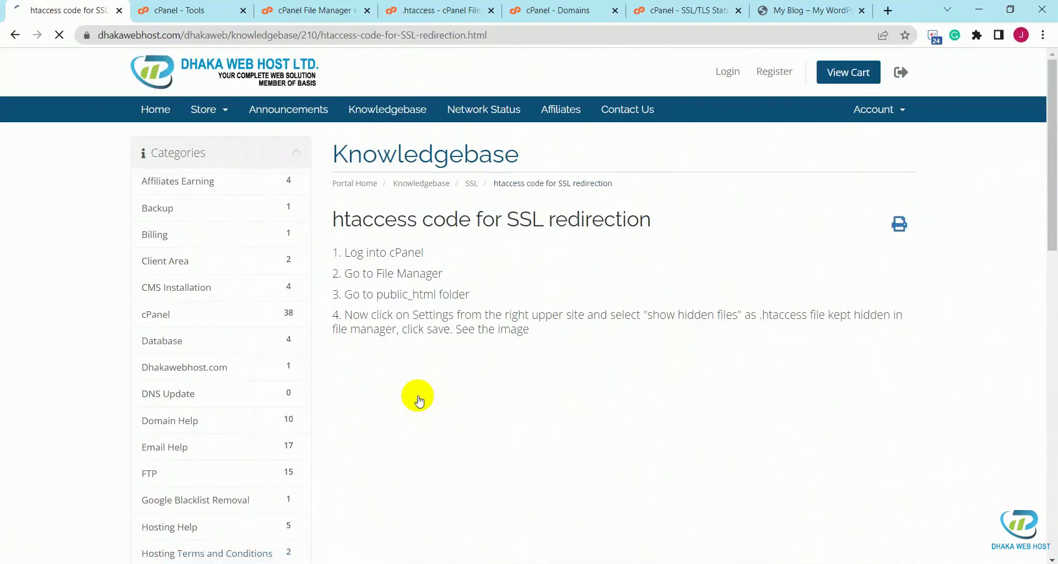
{"action": "scroll", "coordinate": [506, 421], "scroll_direction": "down", "scroll_amount": 7}
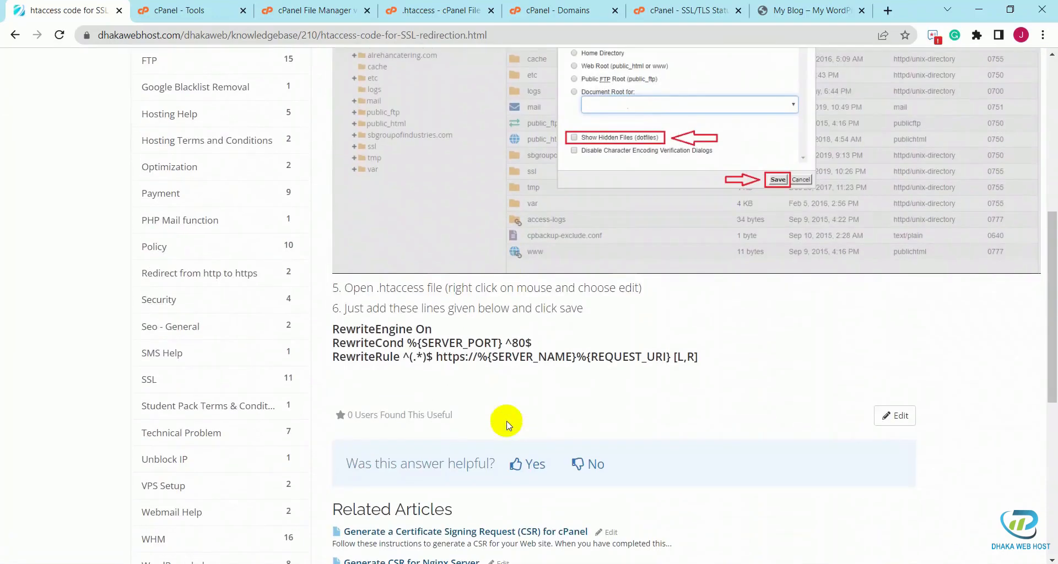
{"action": "left_click_drag", "start_coordinate": [334, 331], "coordinate": [705, 372]}
{"action": "key", "text": "ctrl+c"}
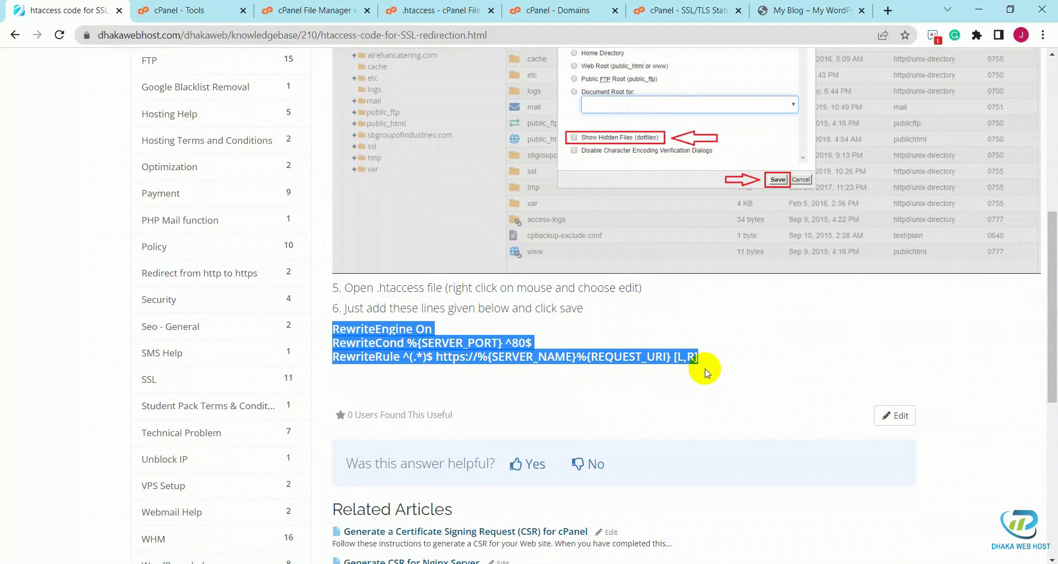
Step: Replace the rewrite directives below RewriteEngine On inside the mod_rewrite.c block of .htaccess with the copied HTTPS redirect lines
{"action": "left_click", "coordinate": [454, 5]}
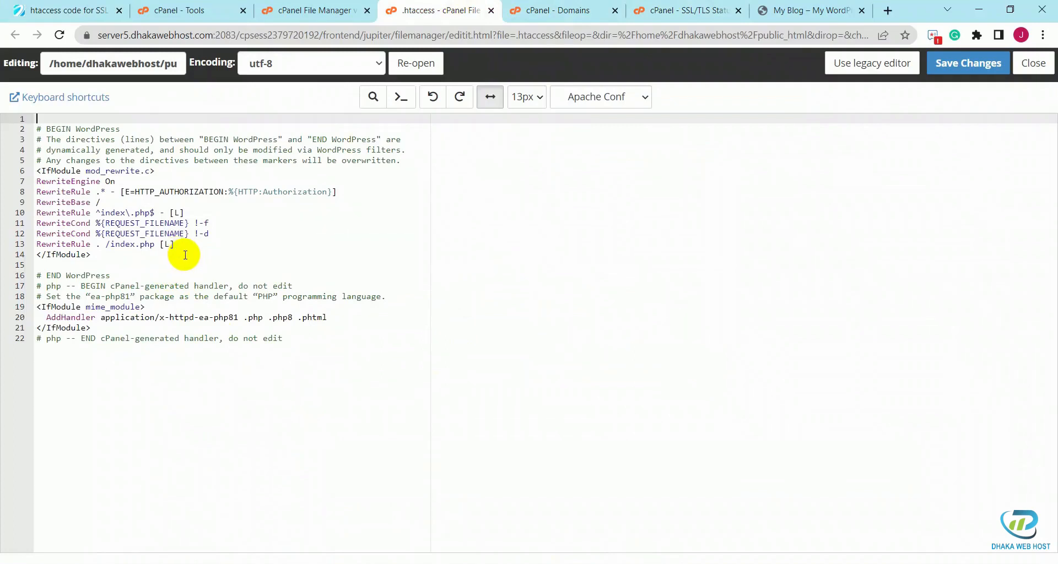
{"action": "left_click_drag", "start_coordinate": [184, 247], "coordinate": [34, 193]}
{"action": "key", "text": "ctrl+v"}
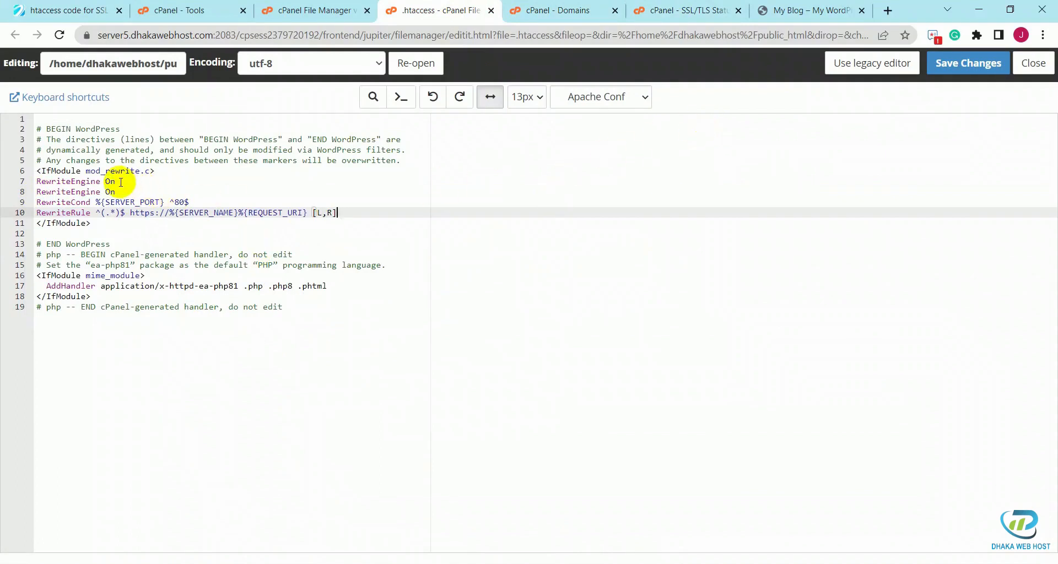
Step: Remove the duplicate RewriteEngine On line from the mod_rewrite.c block and save the .htaccess file
{"action": "left_click_drag", "start_coordinate": [114, 182], "coordinate": [37, 181]}
{"action": "key", "text": "BackSpace"}
{"action": "key", "text": "BackSpace"}
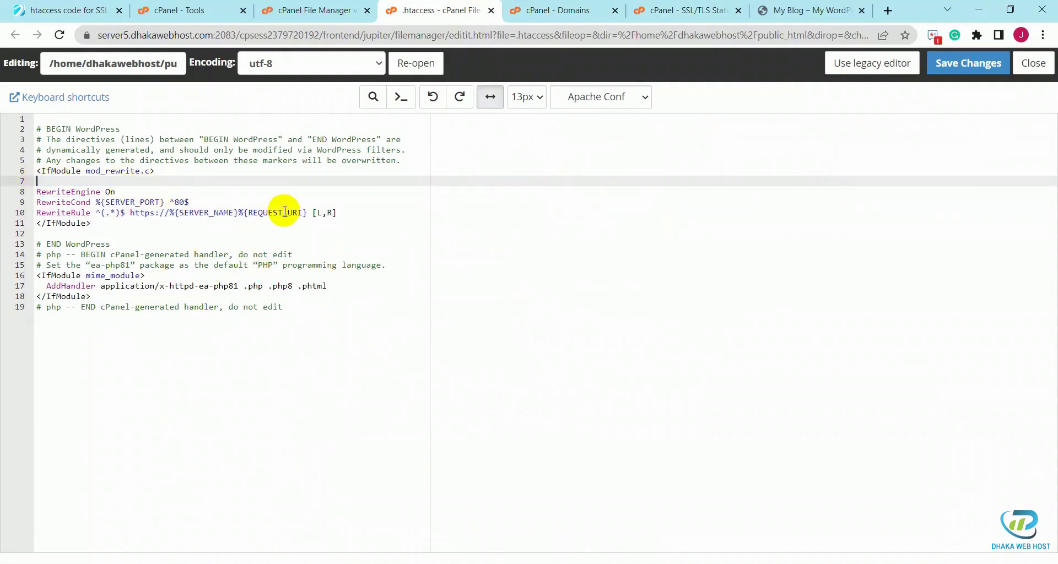
{"action": "left_click", "coordinate": [970, 65]}
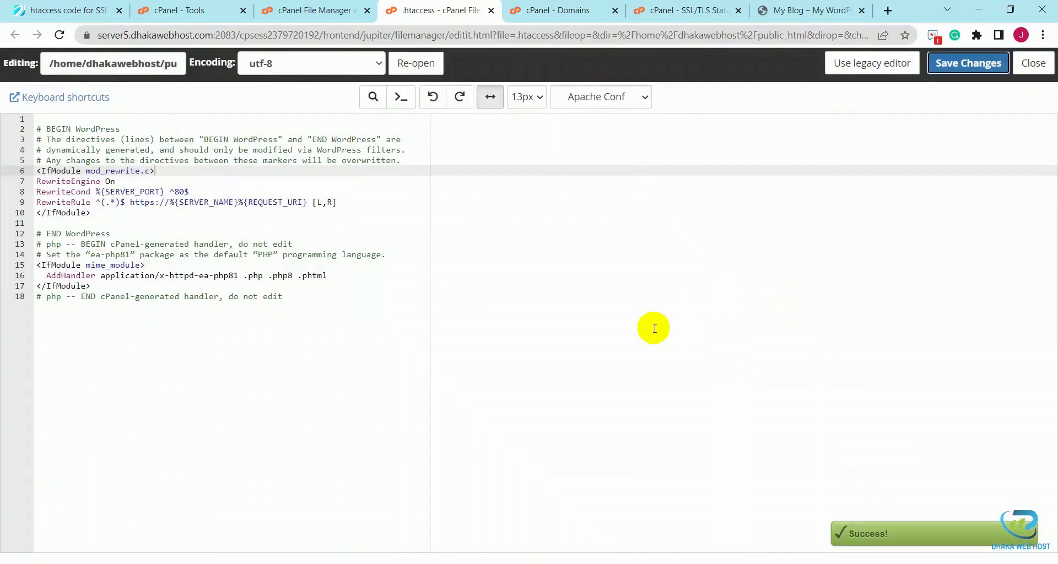
Step: Reload the dhakawebhost.xyz blog, inspect its connection security and certificate details, and close the certificate viewer
{"action": "left_click", "coordinate": [786, 12]}
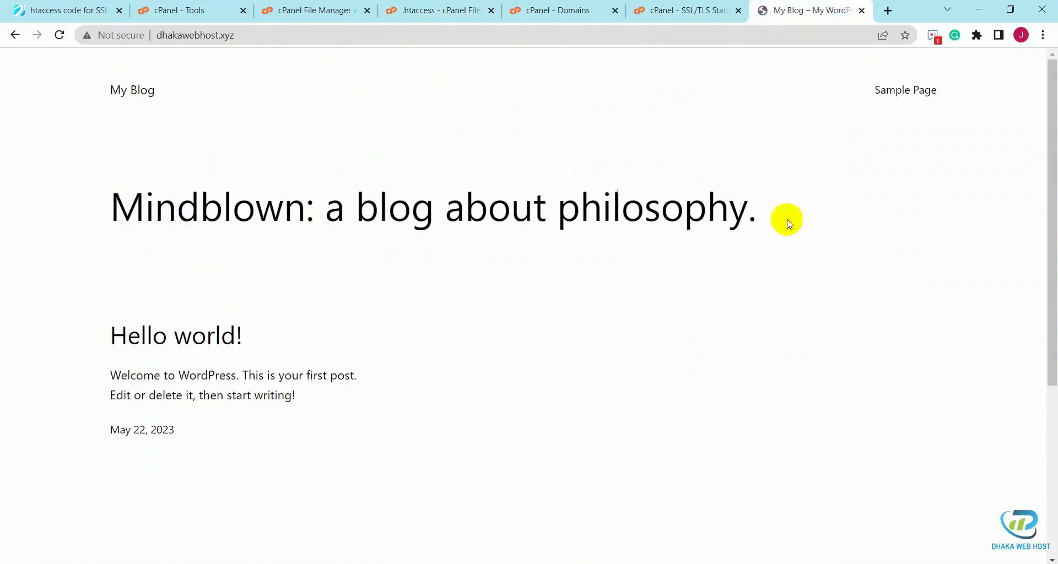
{"action": "key", "text": "F5"}
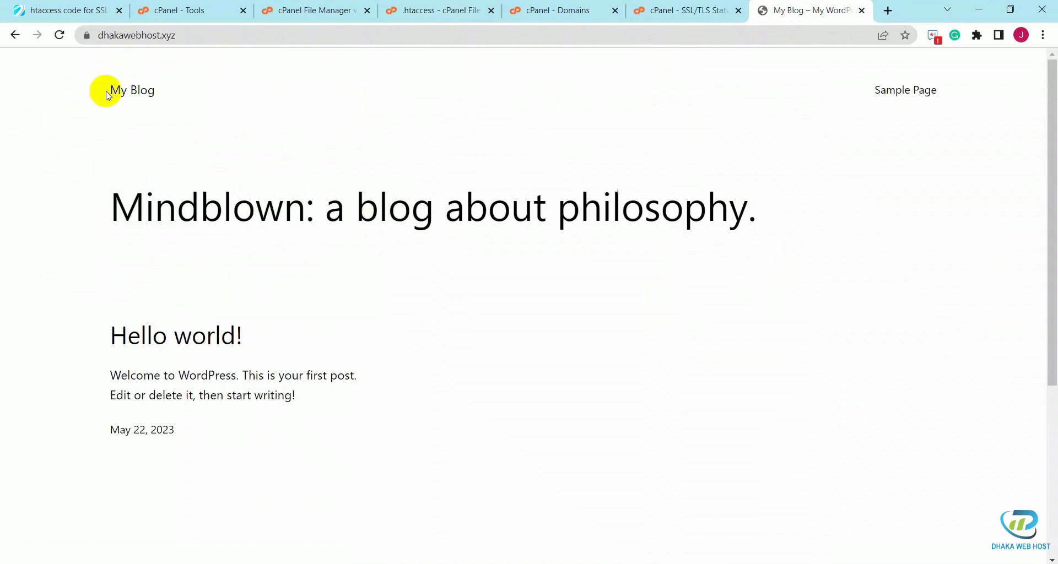
{"action": "left_click", "coordinate": [87, 36]}
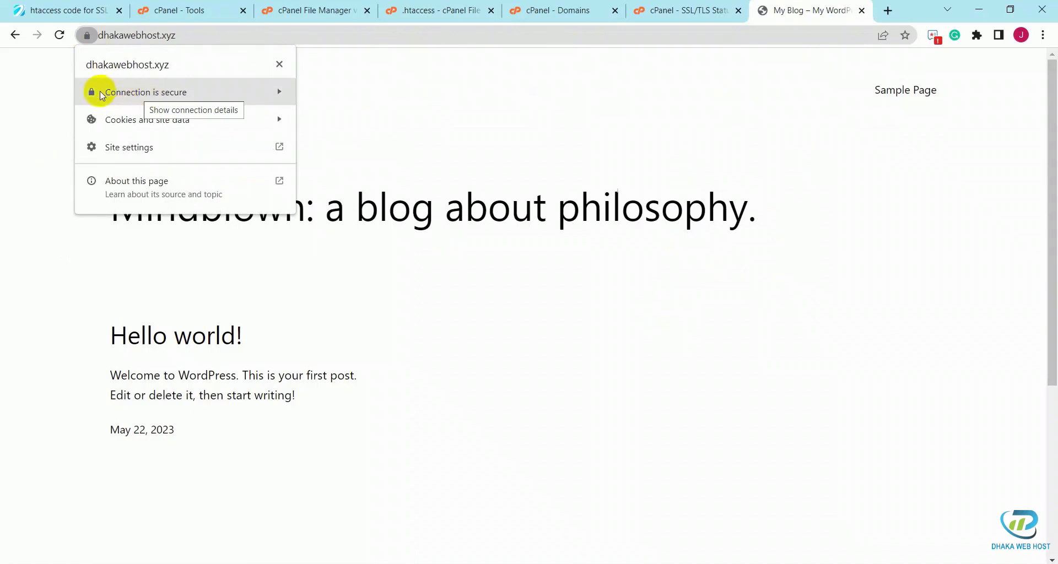
{"action": "left_click", "coordinate": [177, 94]}
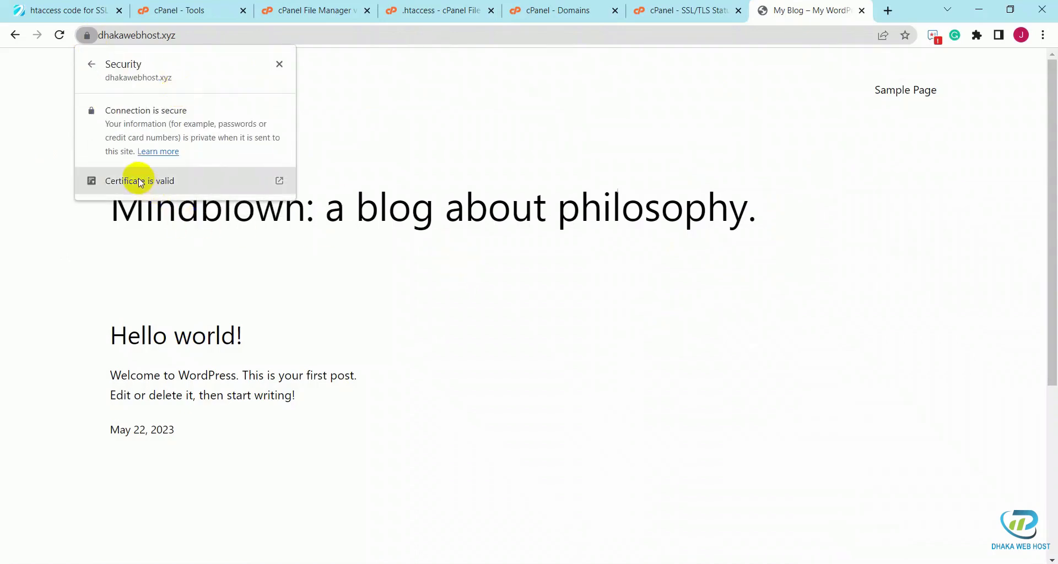
{"action": "left_click", "coordinate": [176, 182]}
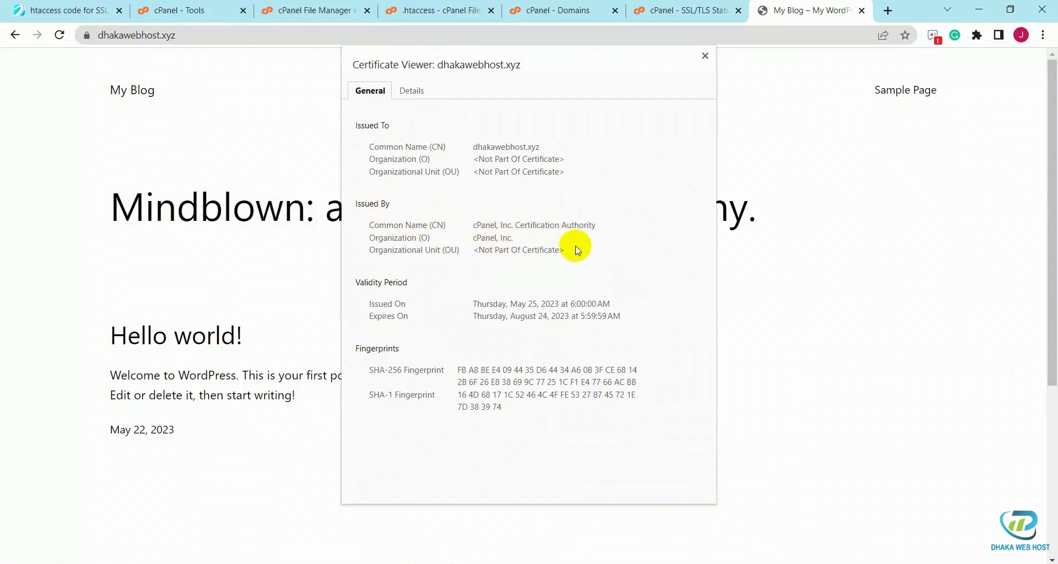
{"action": "left_click", "coordinate": [705, 57]}
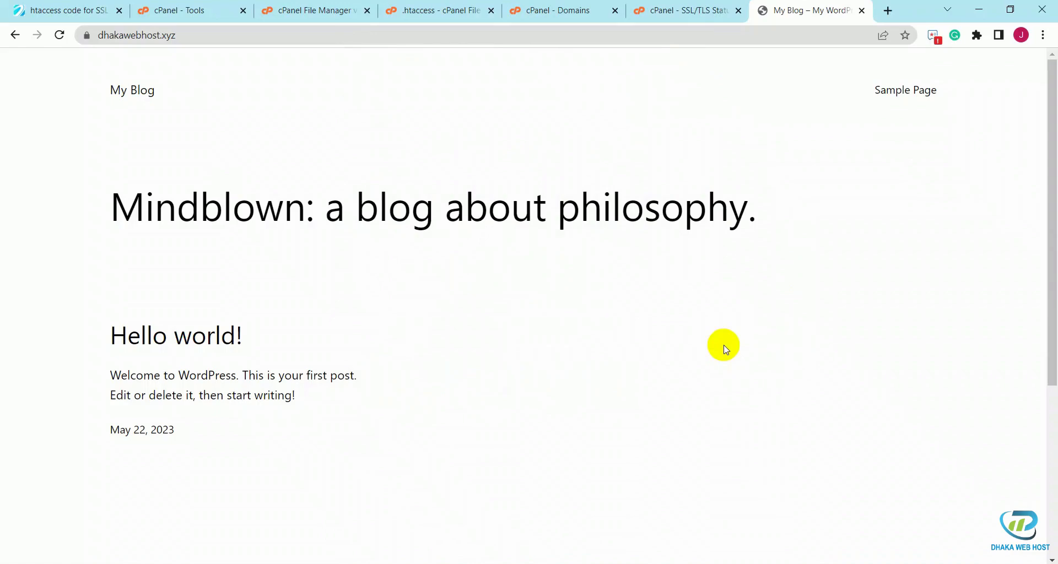
Step: Go from the knowledgebase article to the dhakawebhost.com home page and open its SSL Certificate page
{"action": "left_click", "coordinate": [66, 19]}
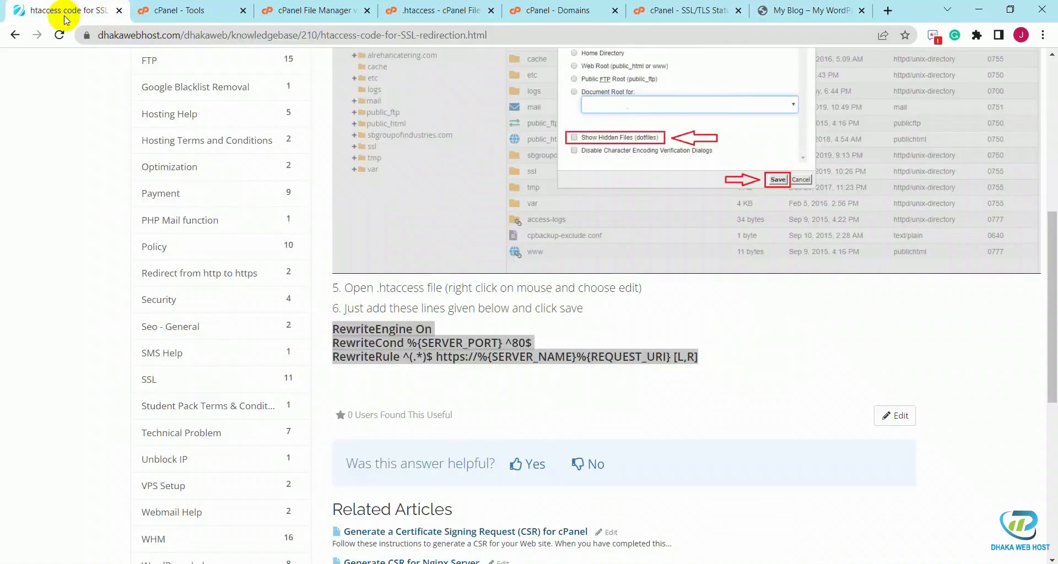
{"action": "scroll", "coordinate": [503, 448], "scroll_direction": "up", "scroll_amount": 8}
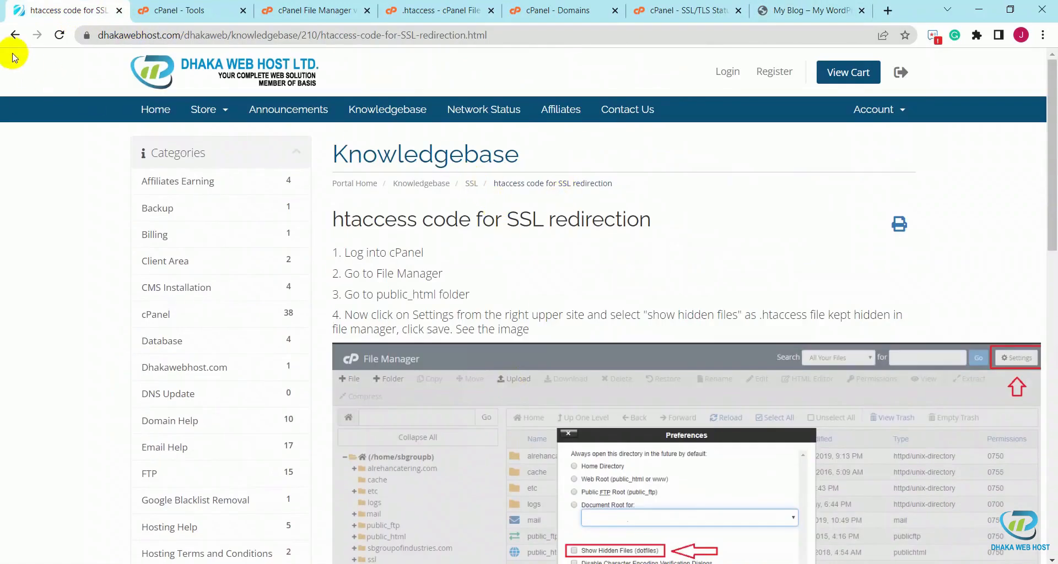
{"action": "left_click", "coordinate": [471, 183]}
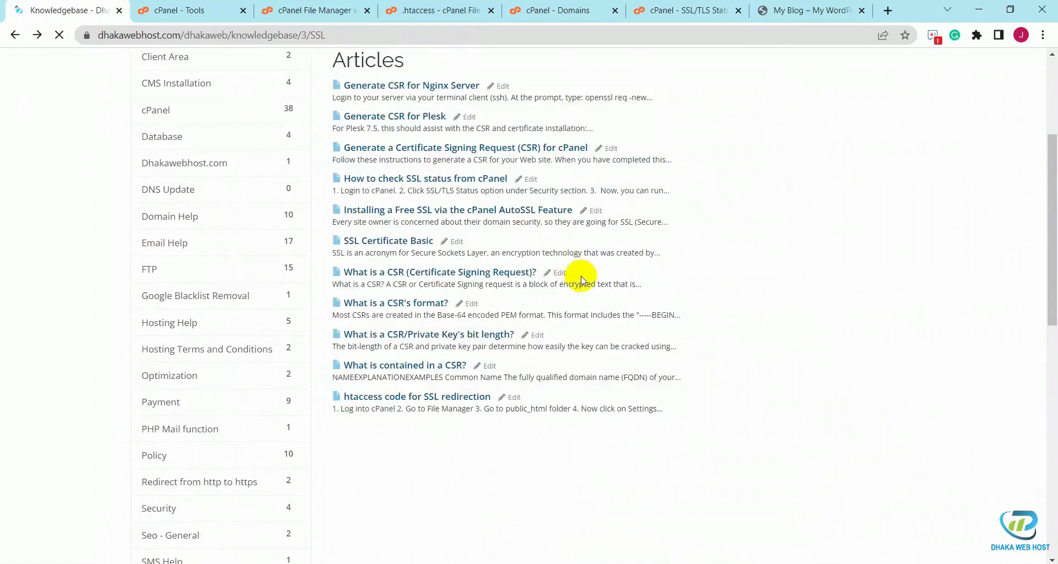
{"action": "left_click", "coordinate": [15, 34]}
{"action": "left_click_drag", "start_coordinate": [238, 34], "coordinate": [350, 38]}
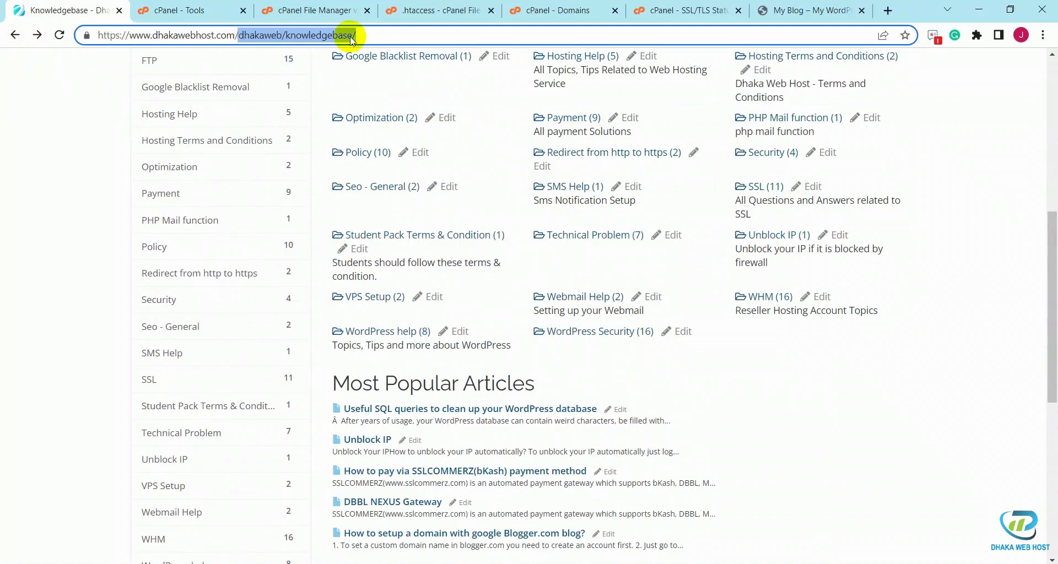
{"action": "key", "text": "BackSpace"}
{"action": "key", "text": "Return"}
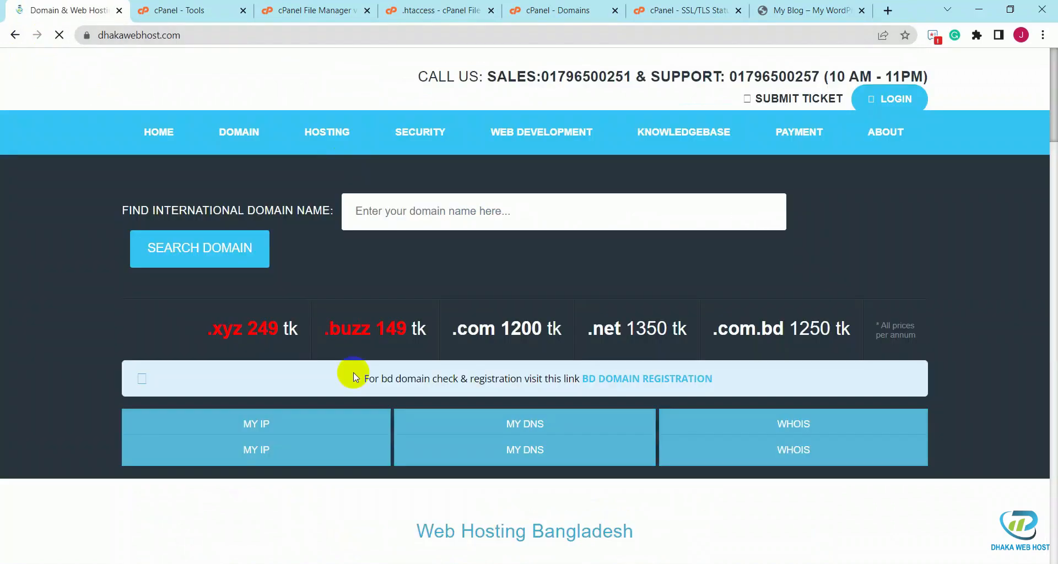
{"action": "mouse_move", "coordinate": [428, 137]}
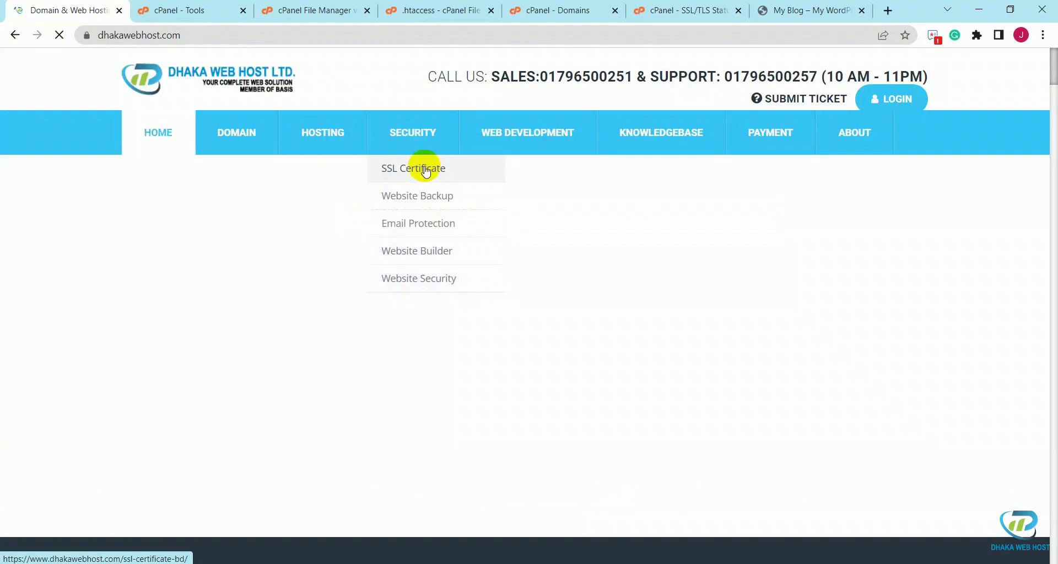
{"action": "left_click", "coordinate": [426, 172]}
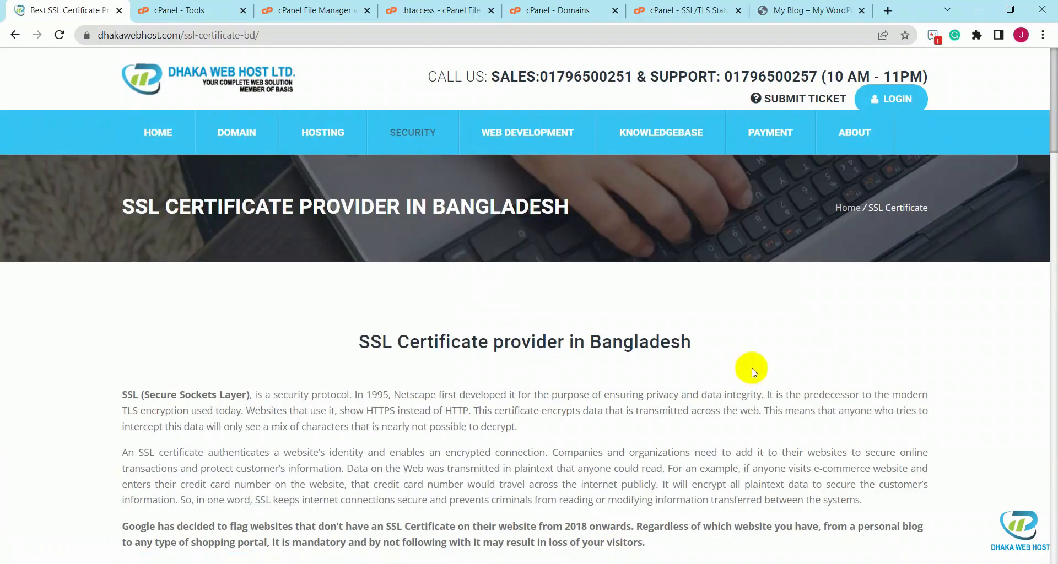
Step: Look through the yearly prices and features of the RapidSSL, GeoTrust and PositiveSSL certificate plans
{"action": "scroll", "coordinate": [753, 368], "scroll_direction": "down", "scroll_amount": 5}
{"action": "scroll", "coordinate": [753, 368], "scroll_direction": "down", "scroll_amount": 7}
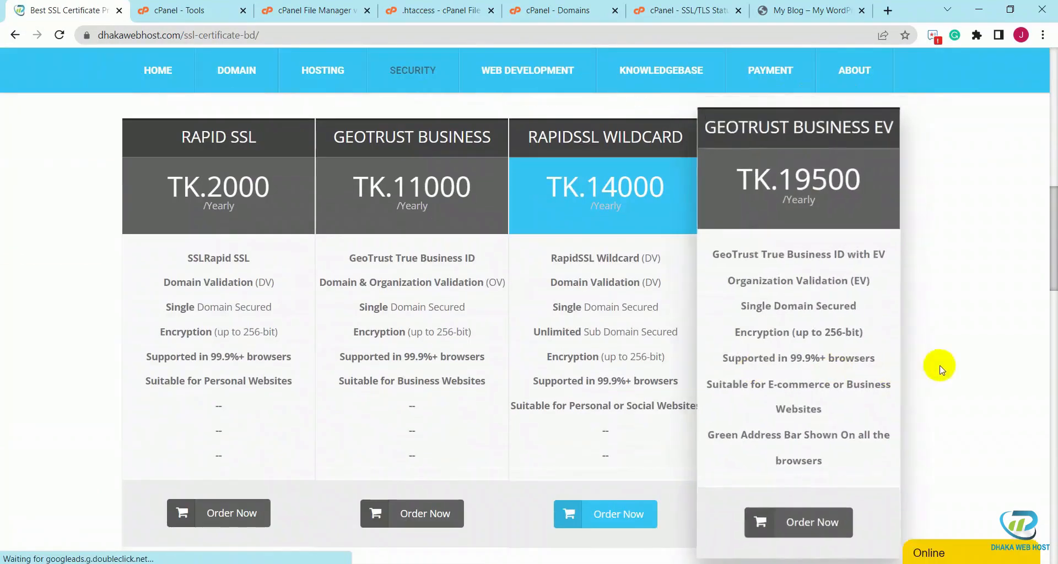
{"action": "scroll", "coordinate": [969, 377], "scroll_direction": "up", "scroll_amount": 1}
{"action": "scroll", "coordinate": [970, 376], "scroll_direction": "down", "scroll_amount": 8}
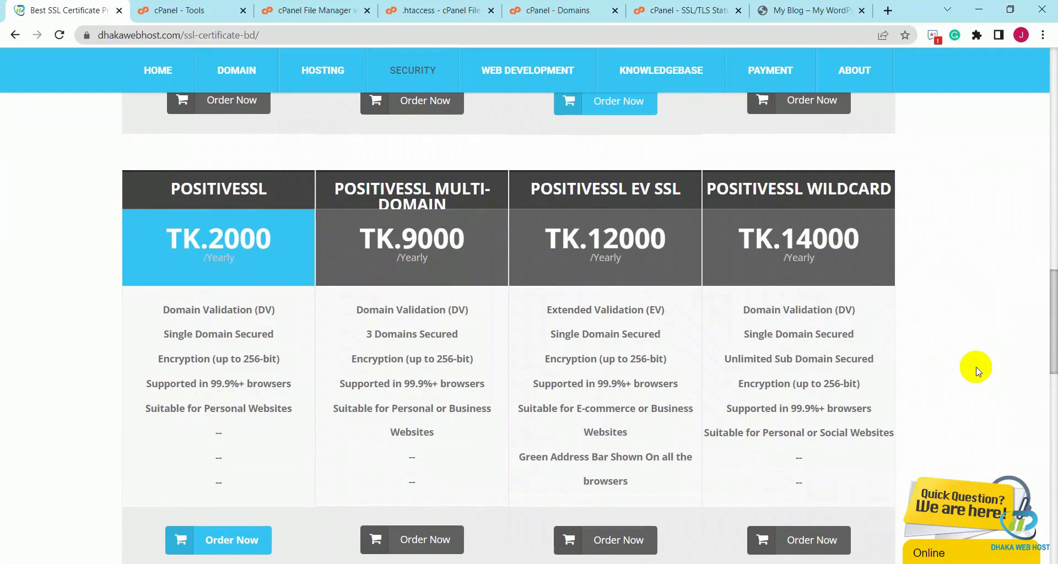
{"action": "scroll", "coordinate": [976, 370], "scroll_direction": "up", "scroll_amount": 15}
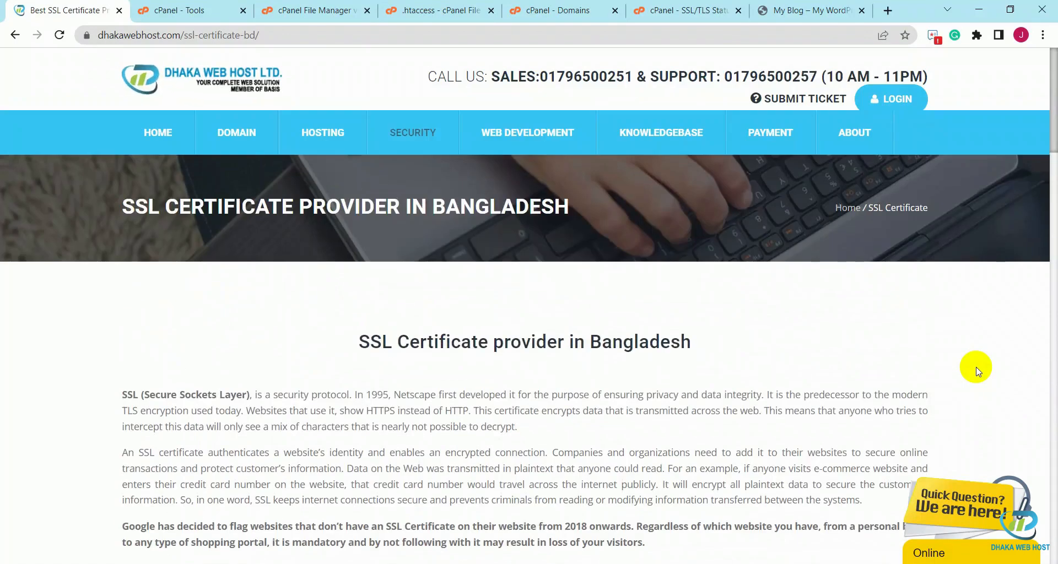